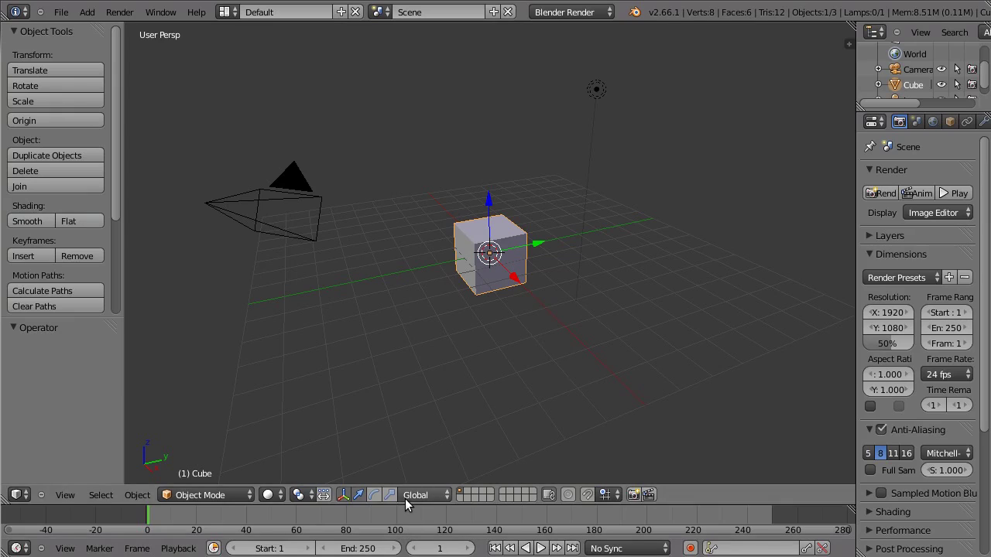
Raise the border between the 3D View and the Timeline to make the Timeline taller
{"action": "left_click_drag", "start_coordinate": [404, 505], "coordinate": [414, 454]}
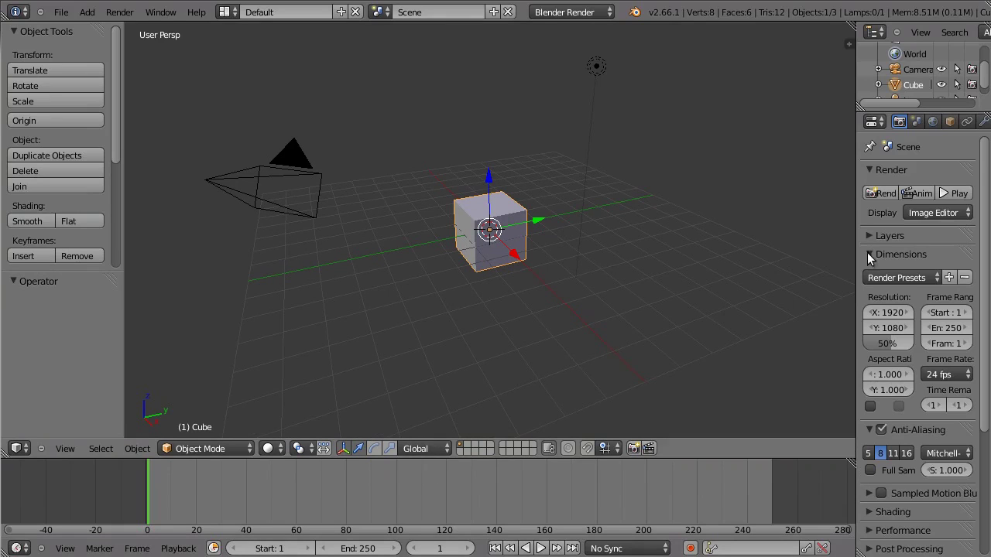
Widen the Properties editor and set the scene frame rate preset to 30 fps
{"action": "left_click_drag", "start_coordinate": [849, 242], "coordinate": [778, 236]}
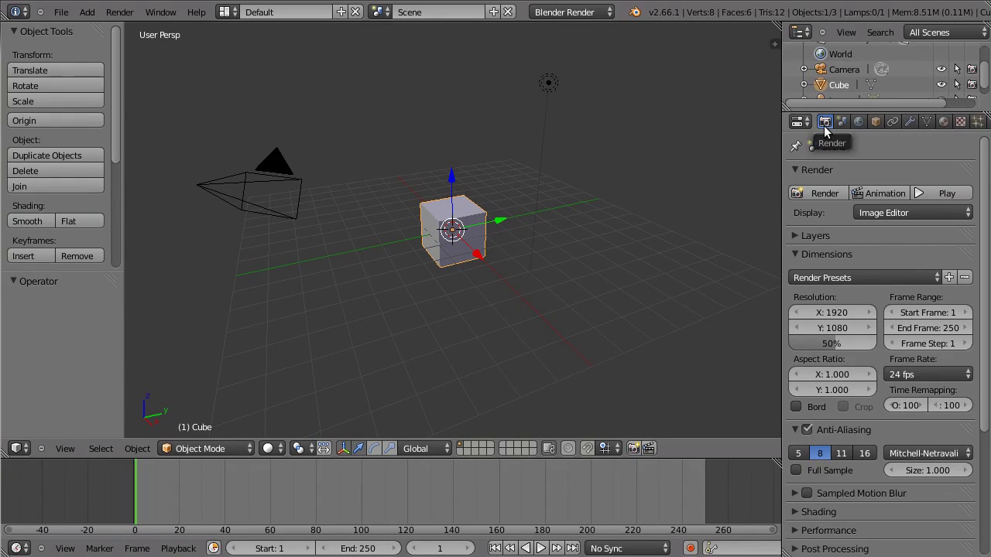
{"action": "left_click", "coordinate": [917, 377]}
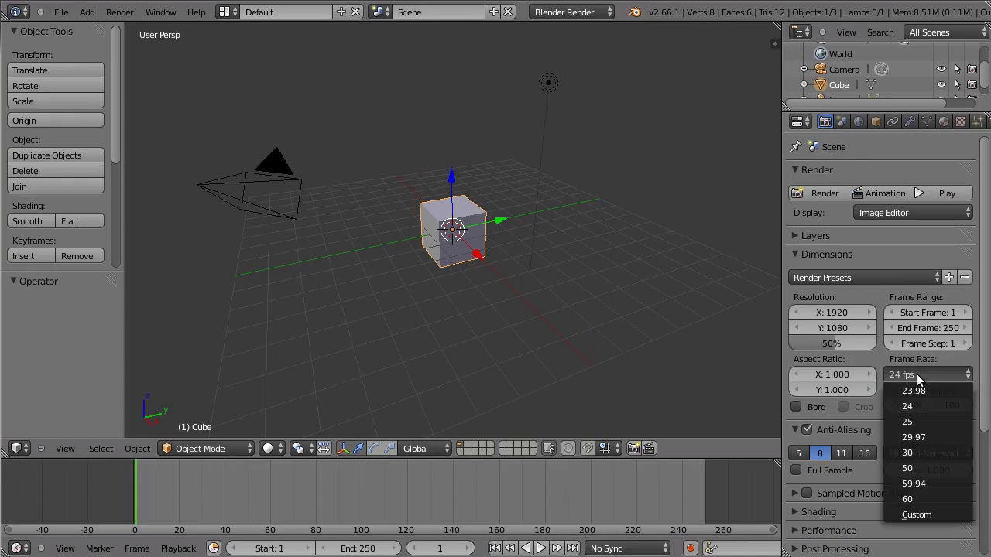
{"action": "left_click", "coordinate": [914, 452]}
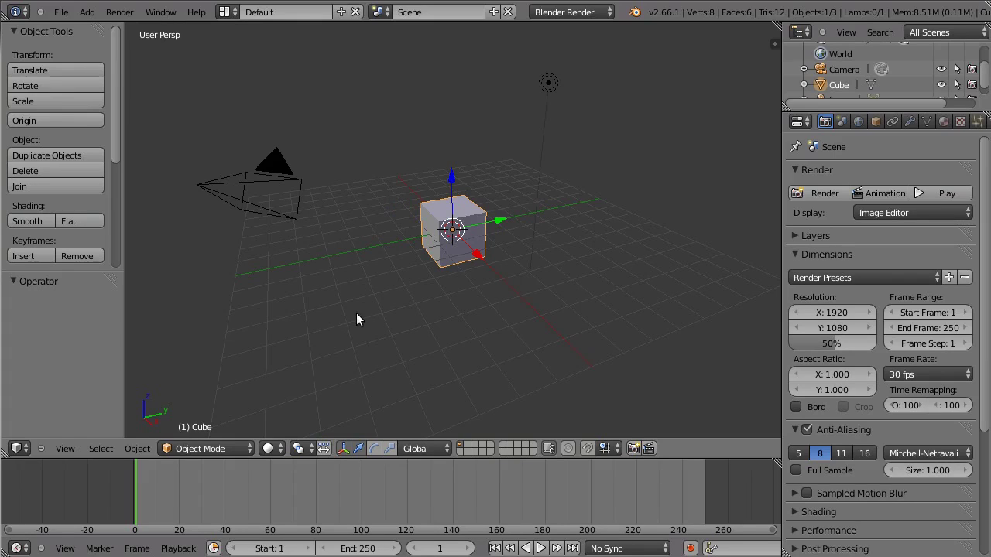
Set the Timeline end frame to 90, then bring up the Insert Keyframe menu
{"action": "left_click", "coordinate": [377, 547]}
{"action": "type", "text": "90"}
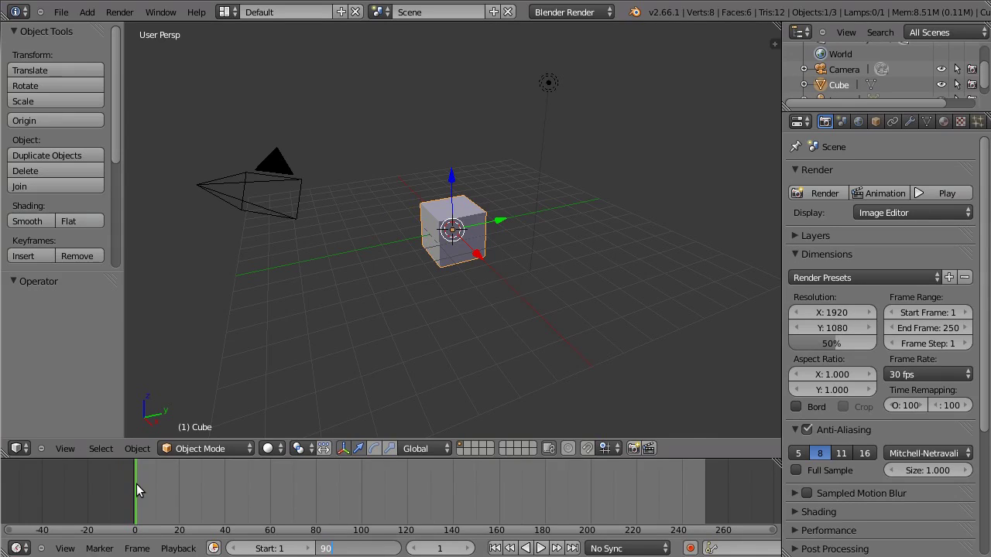
{"action": "key", "text": "Return"}
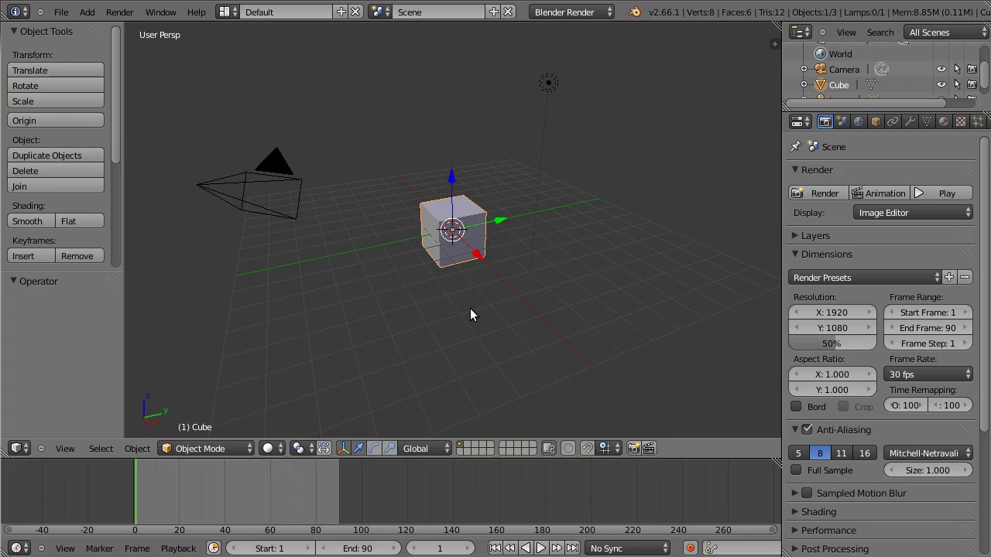
{"action": "key", "text": "i"}
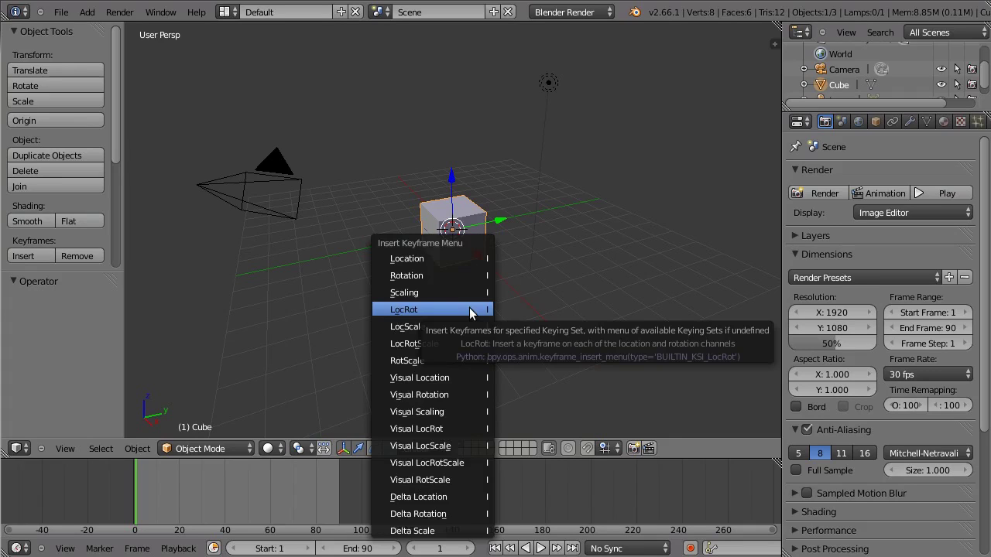
Insert a LocRot keyframe on the cube at frame 1, then jump to frame 90
{"action": "left_click", "coordinate": [417, 310]}
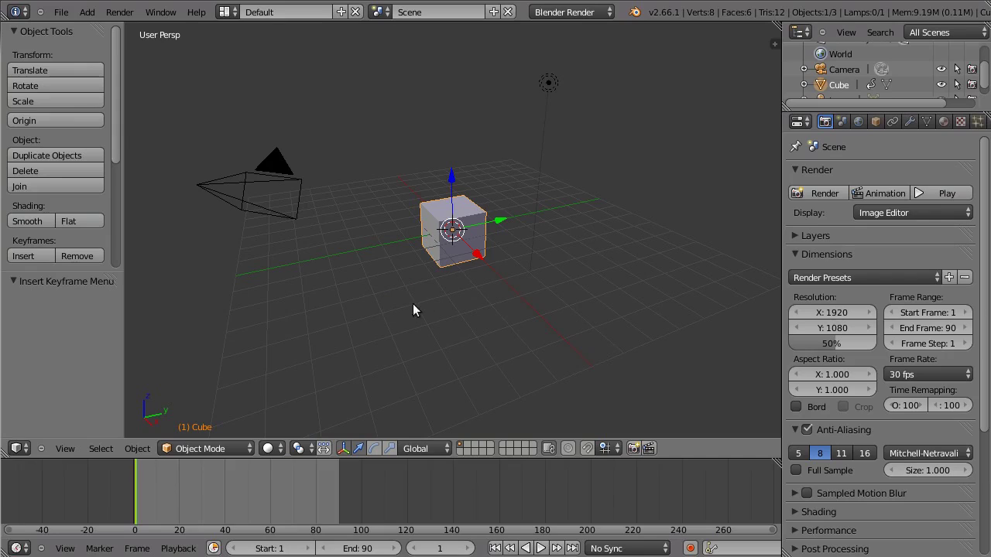
{"action": "left_click", "coordinate": [339, 496]}
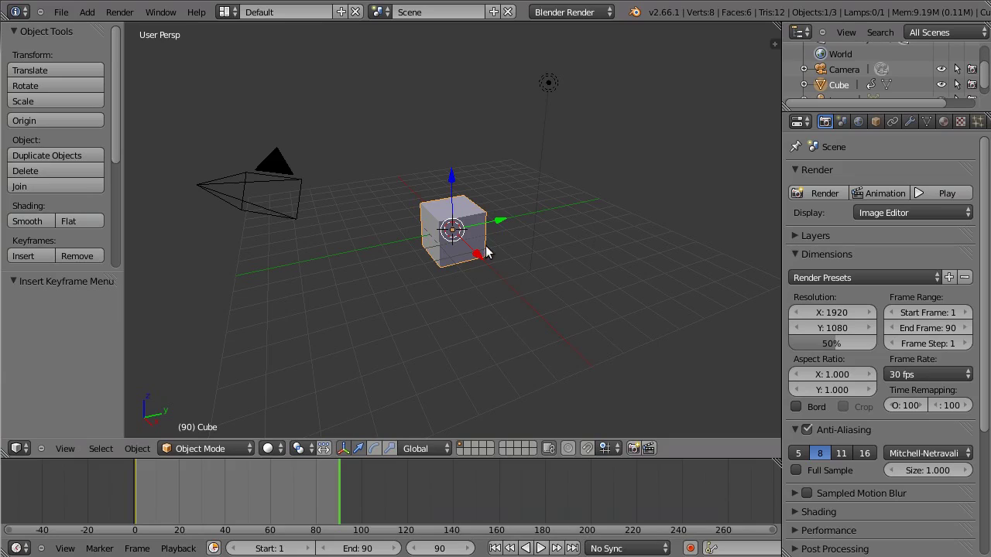
Translate the cube +4 on X, rotate it 45° about Z, then shift it -1 on Y
{"action": "key", "text": "g"}
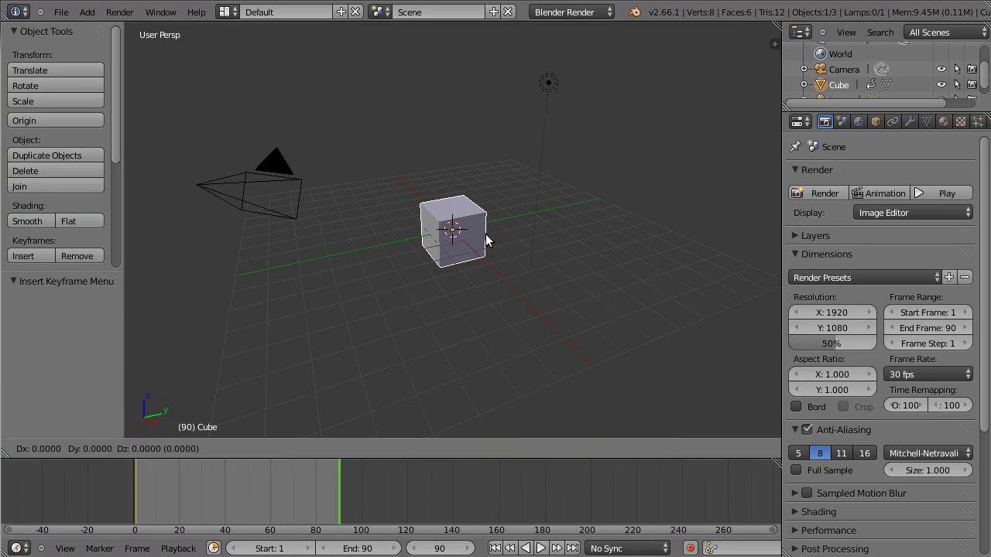
{"action": "type", "text": "x"}
{"action": "type", "text": "4"}
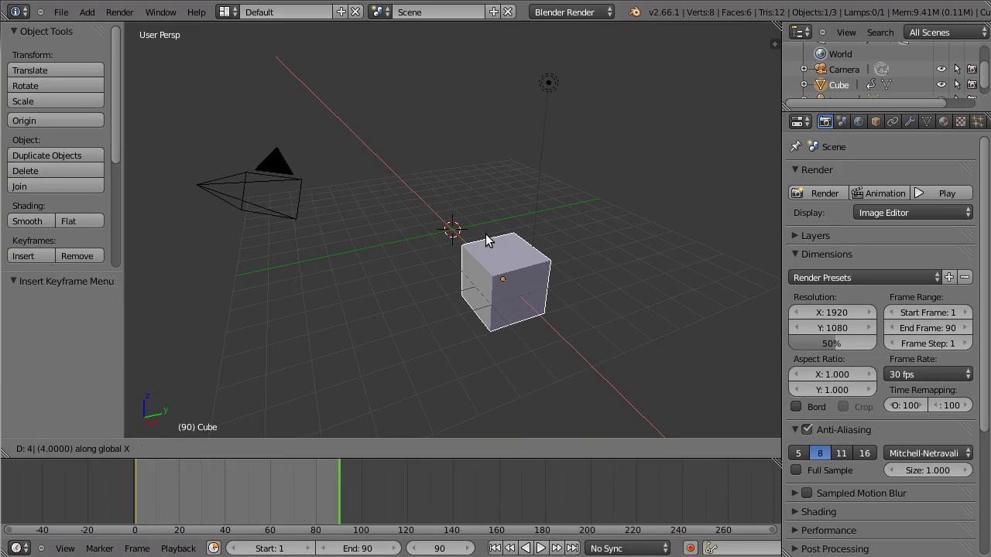
{"action": "key", "text": "Return"}
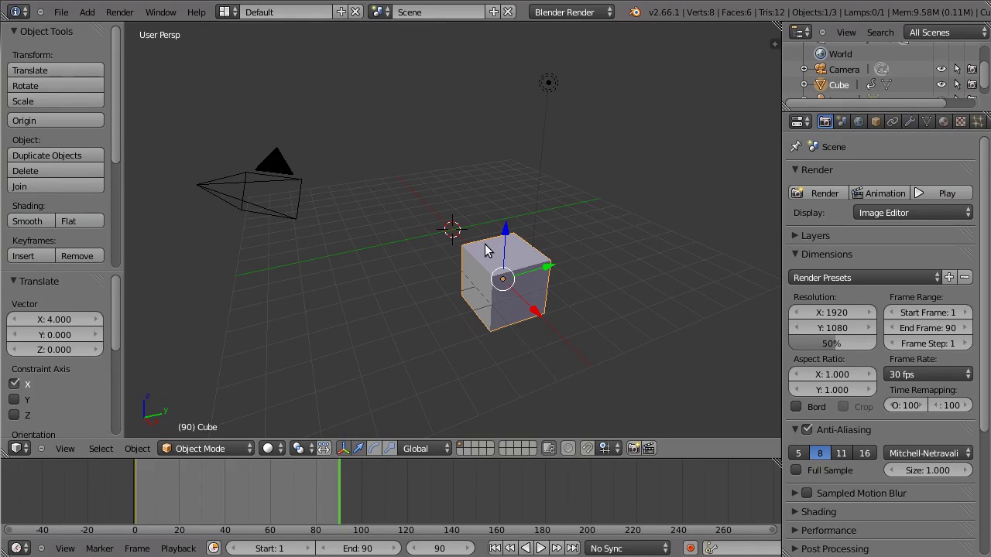
{"action": "key", "text": "r"}
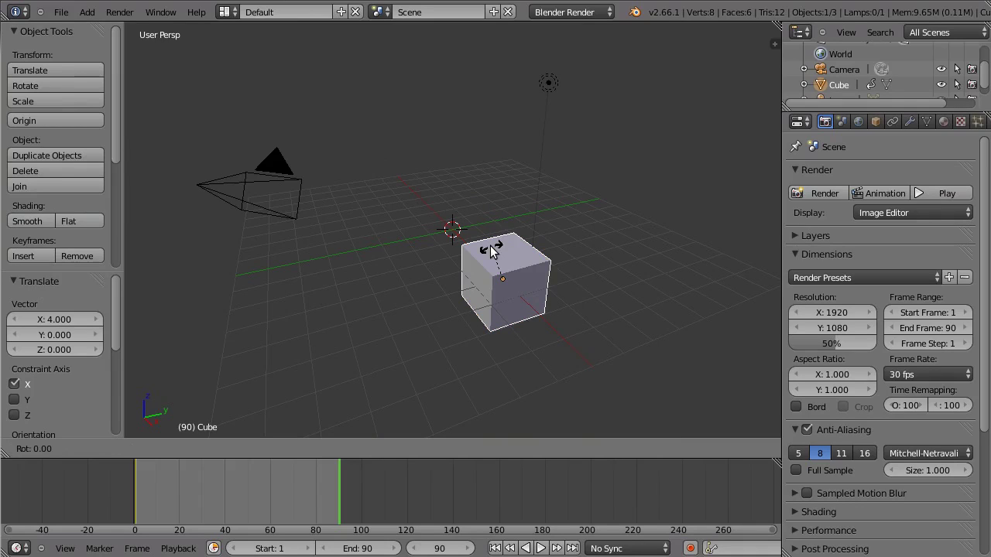
{"action": "type", "text": "z45"}
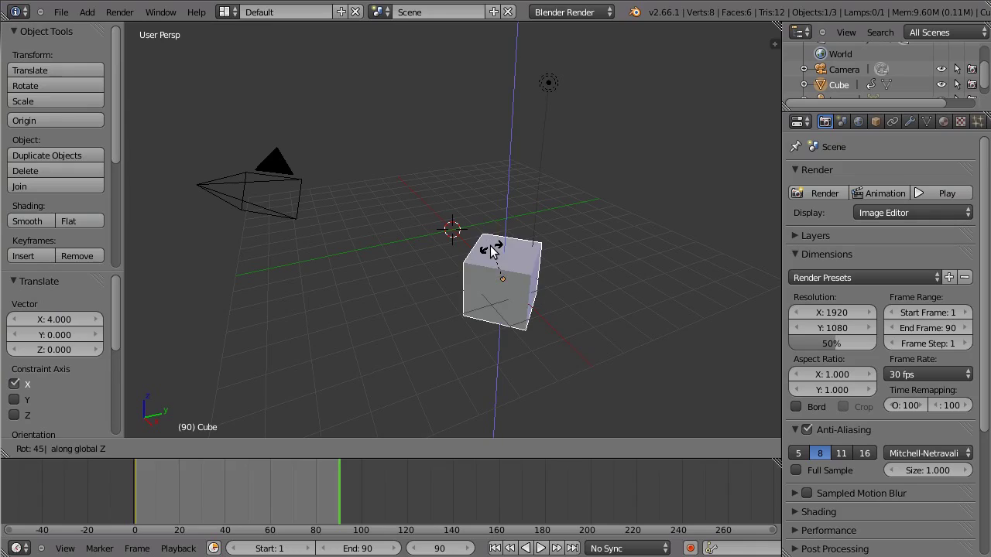
{"action": "key", "text": "Return"}
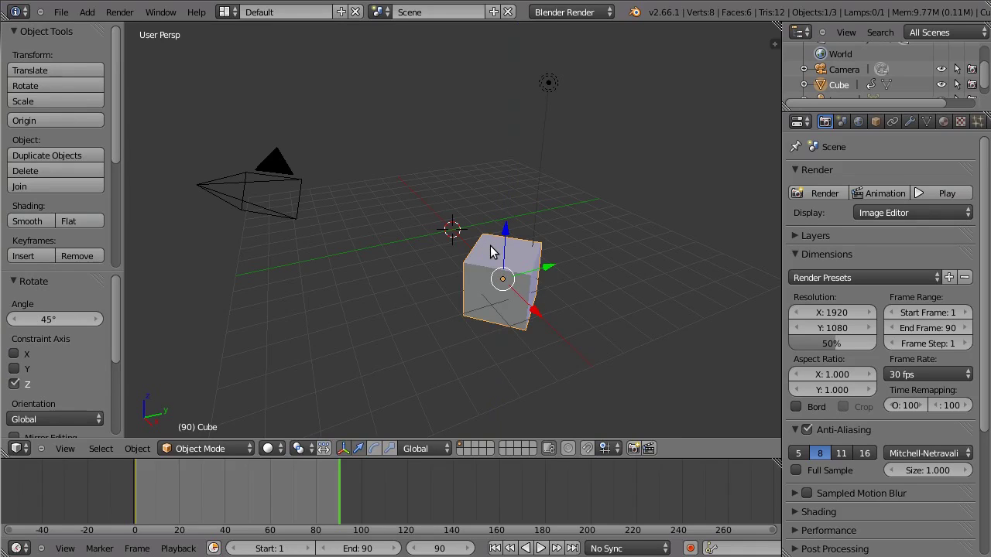
{"action": "key", "text": "g"}
{"action": "type", "text": "y"}
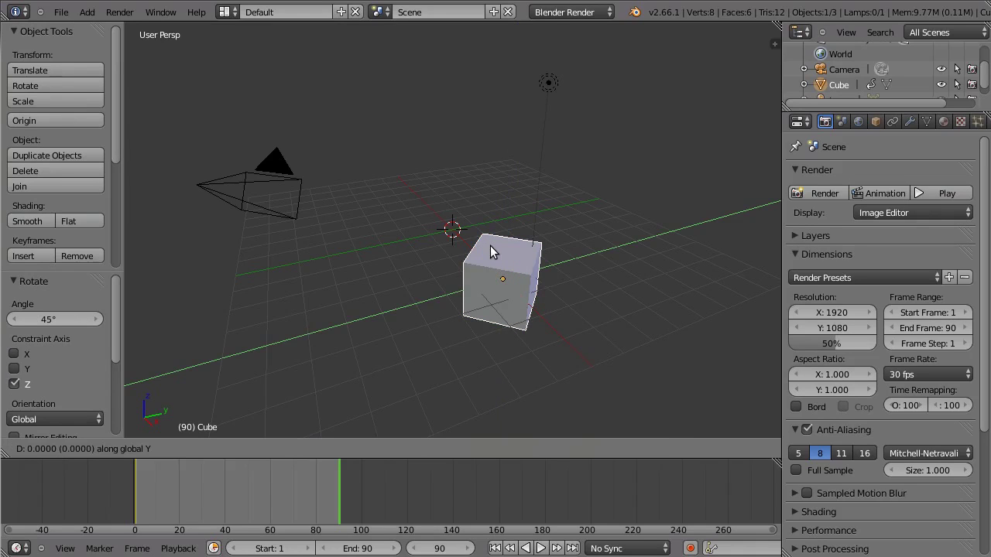
{"action": "type", "text": "0"}
{"action": "type", "text": "-1"}
{"action": "key", "text": "Return"}
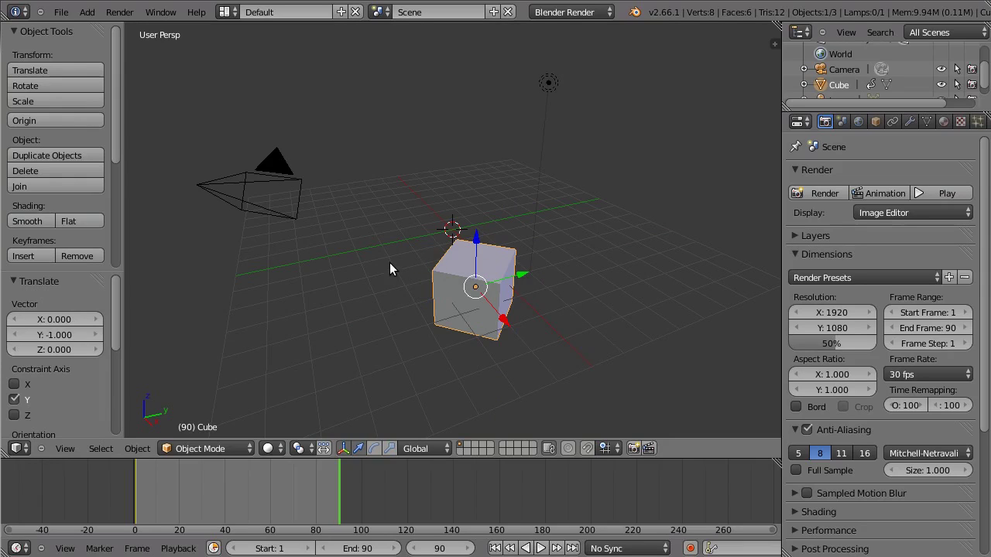
Add a LocRot keyframe for the cube at frame 90 and switch to camera view
{"action": "key", "text": "i"}
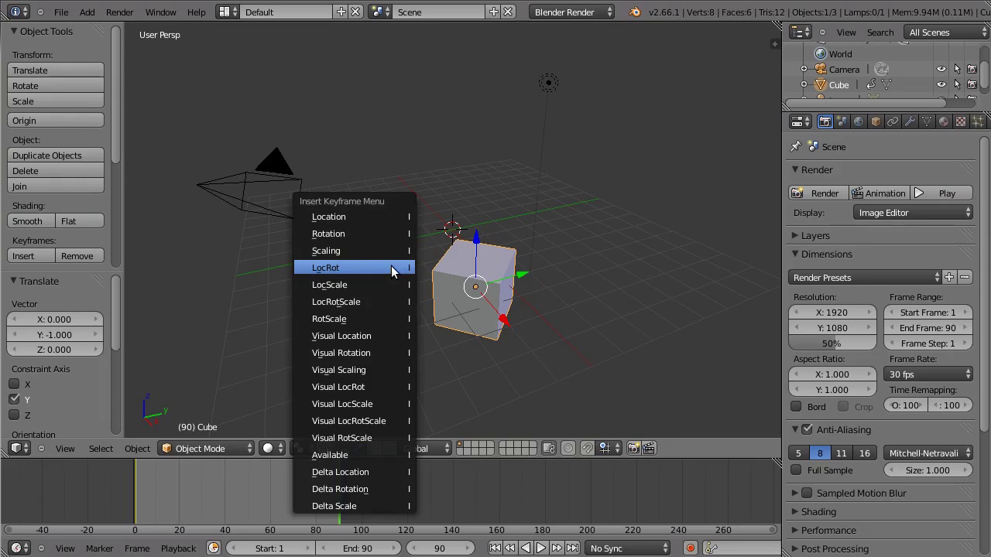
{"action": "left_click", "coordinate": [346, 266]}
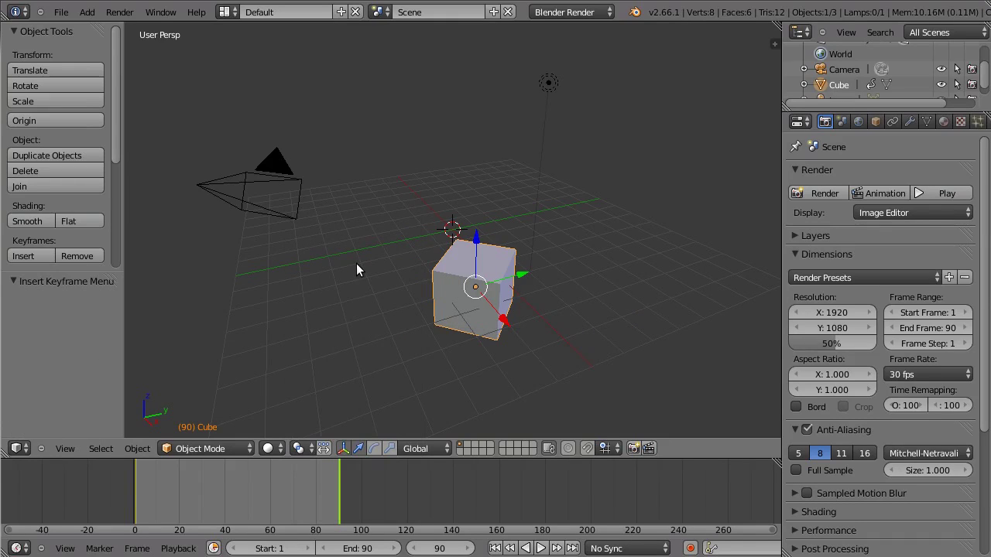
{"action": "key", "text": "KP_0"}
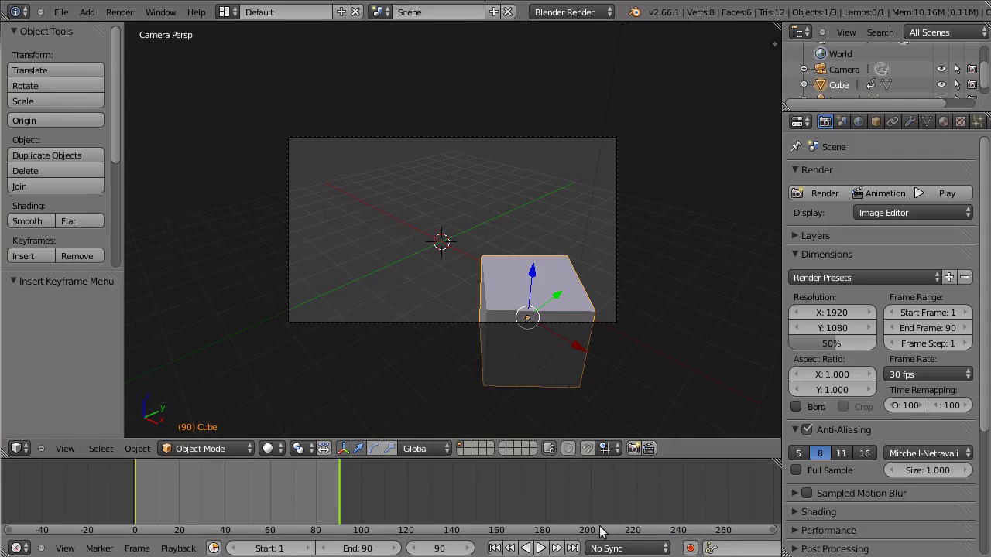
Play and pause the animation, scrub the Timeline, then step forward to frame 15
{"action": "key", "text": "alt+a"}
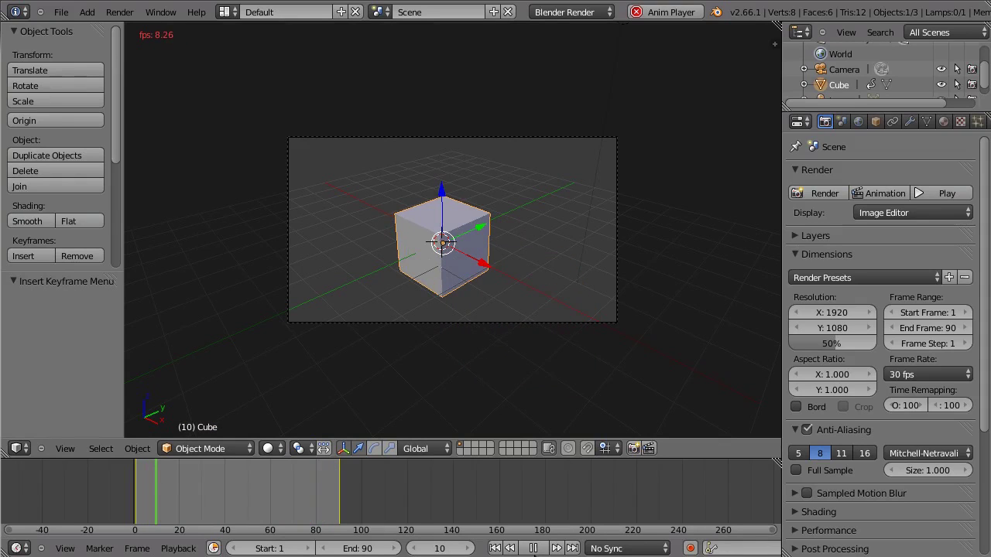
{"action": "left_click", "coordinate": [534, 548]}
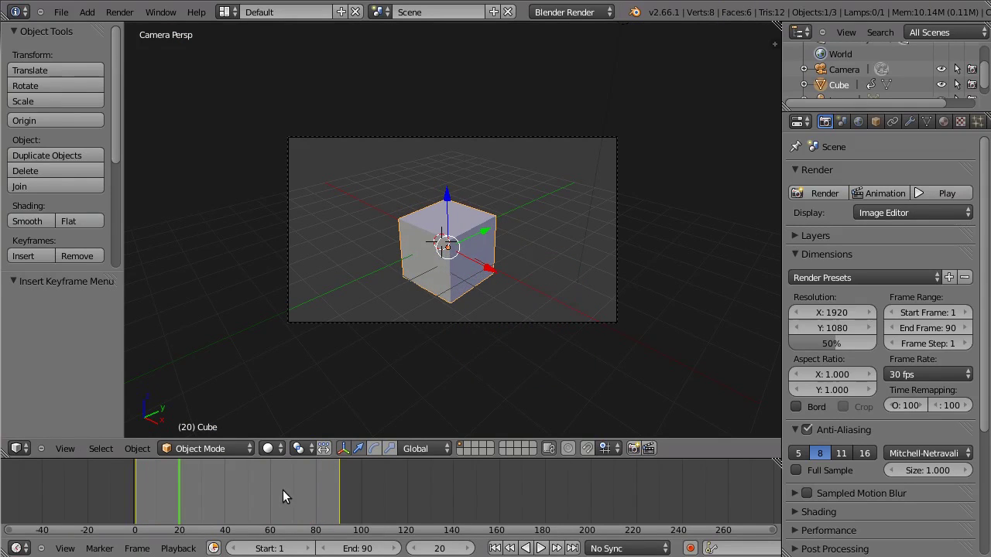
{"action": "left_click_drag", "start_coordinate": [282, 490], "coordinate": [166, 499]}
{"action": "key", "text": "Right"}
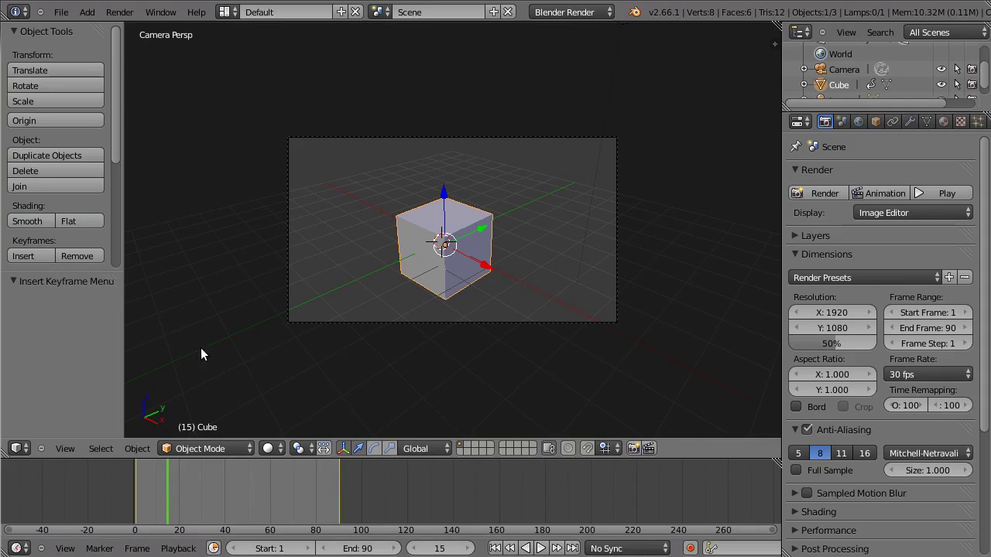
View the cube's start pose at frame 1, then its end pose at frame 90
{"action": "left_click", "coordinate": [136, 502]}
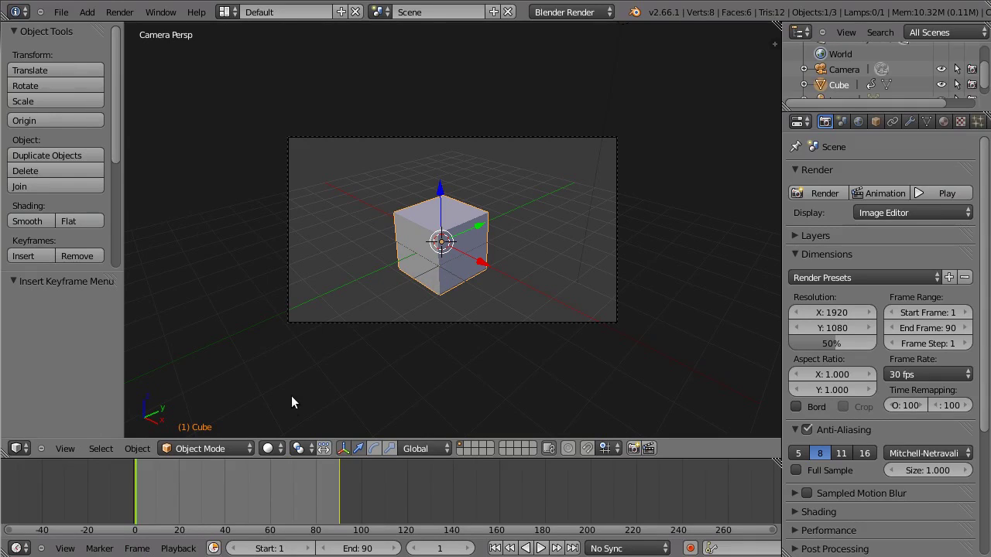
{"action": "left_click", "coordinate": [339, 503]}
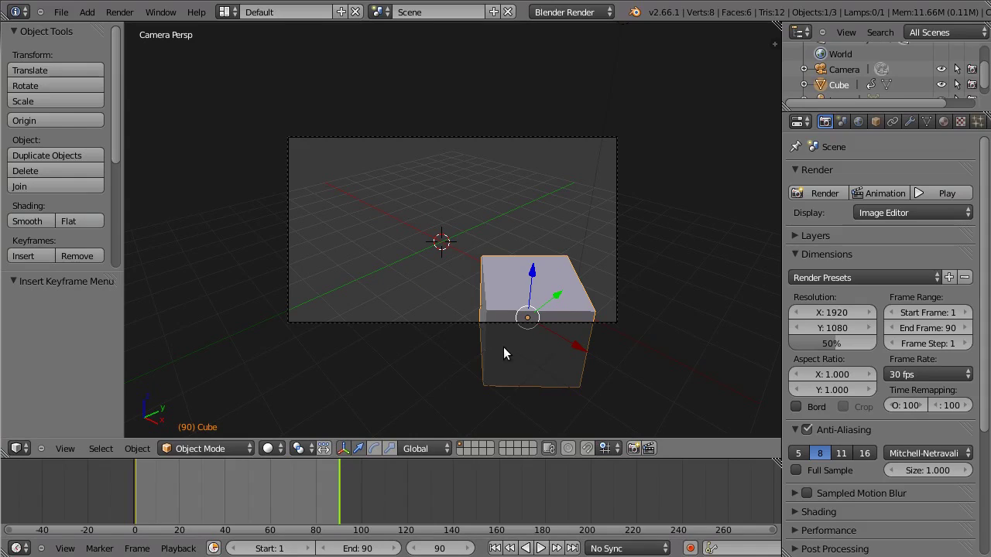
Move the cube up and to the left and rotate it
{"action": "key", "text": "g"}
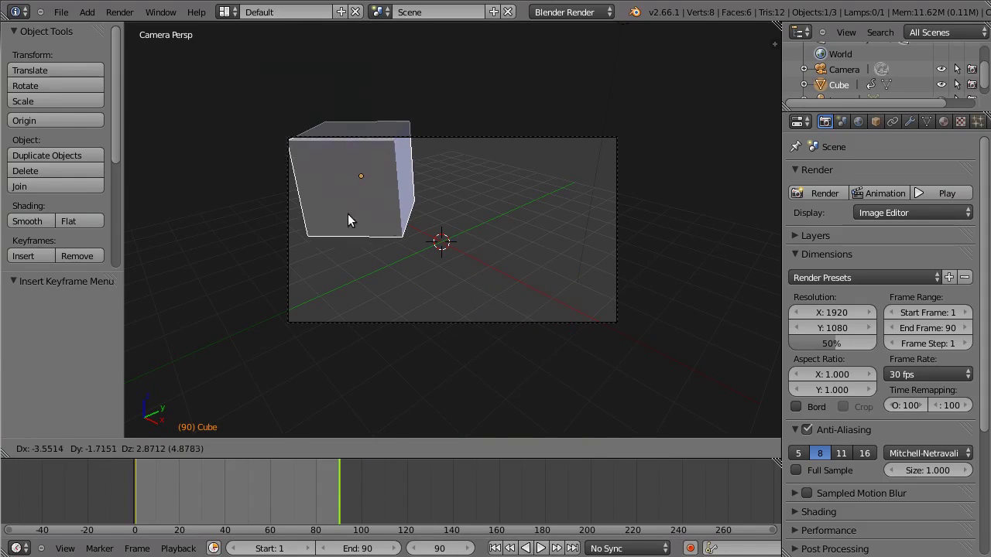
{"action": "left_click", "coordinate": [347, 213]}
{"action": "key", "text": "r"}
{"action": "left_click", "coordinate": [380, 339]}
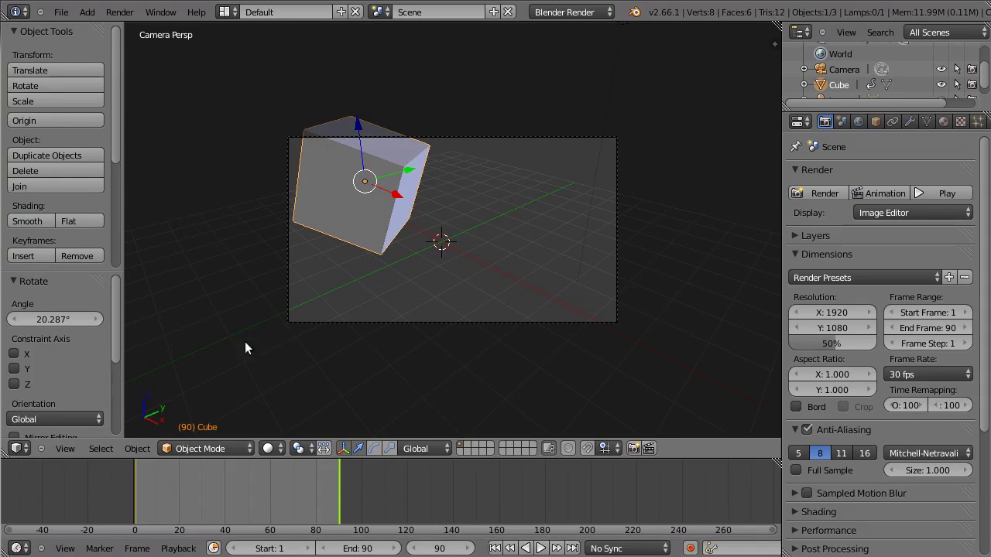
At frame 50, place the cube upper-left, tilt it about 30°, keyframe LocRot, and play
{"action": "left_click", "coordinate": [248, 499]}
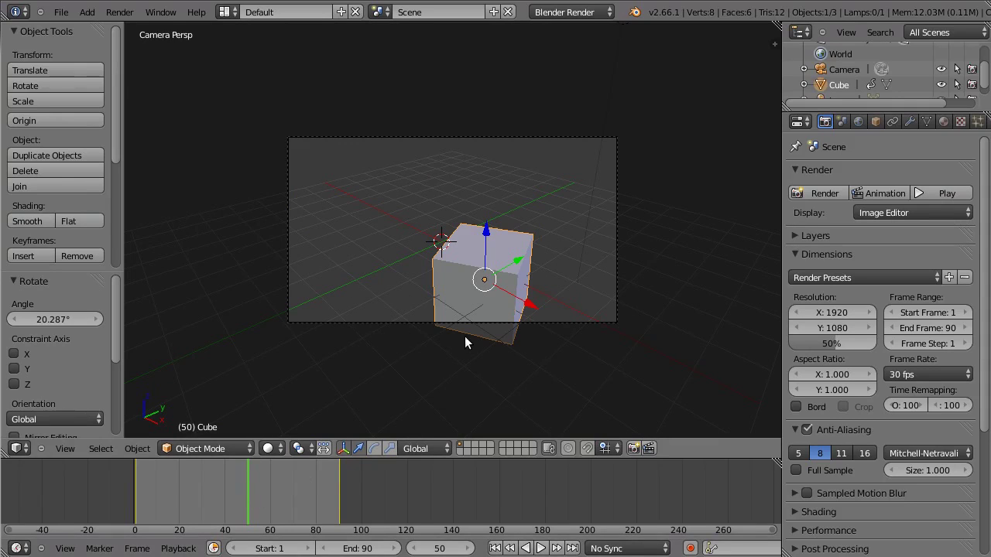
{"action": "key", "text": "g"}
{"action": "left_click", "coordinate": [277, 184]}
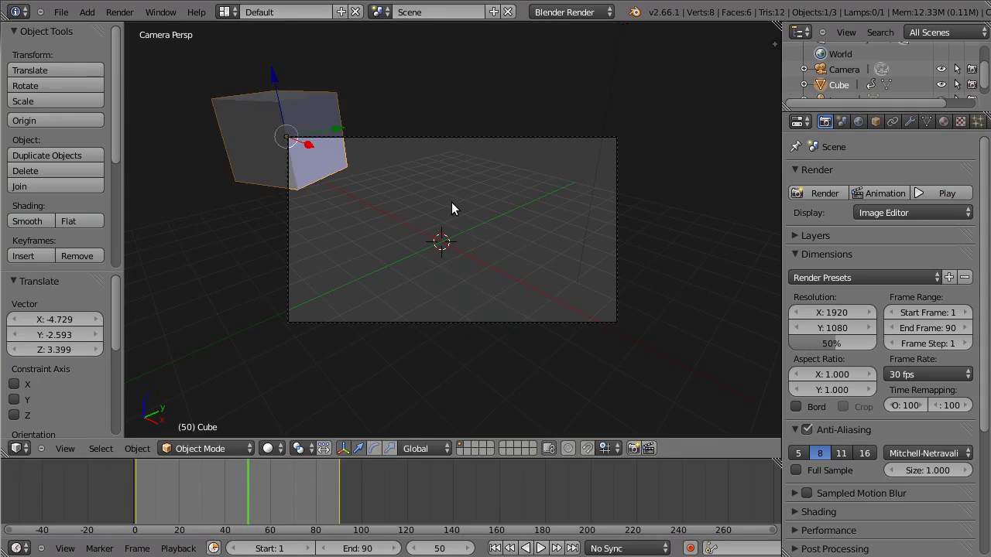
{"action": "key", "text": "r"}
{"action": "left_click", "coordinate": [459, 319]}
{"action": "key", "text": "i"}
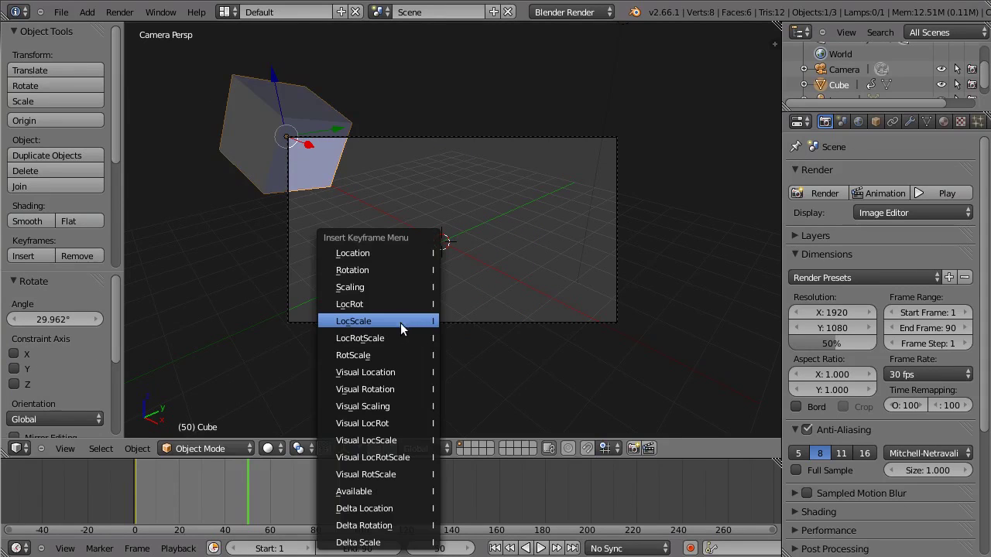
{"action": "left_click", "coordinate": [392, 302]}
{"action": "left_click", "coordinate": [540, 548]}
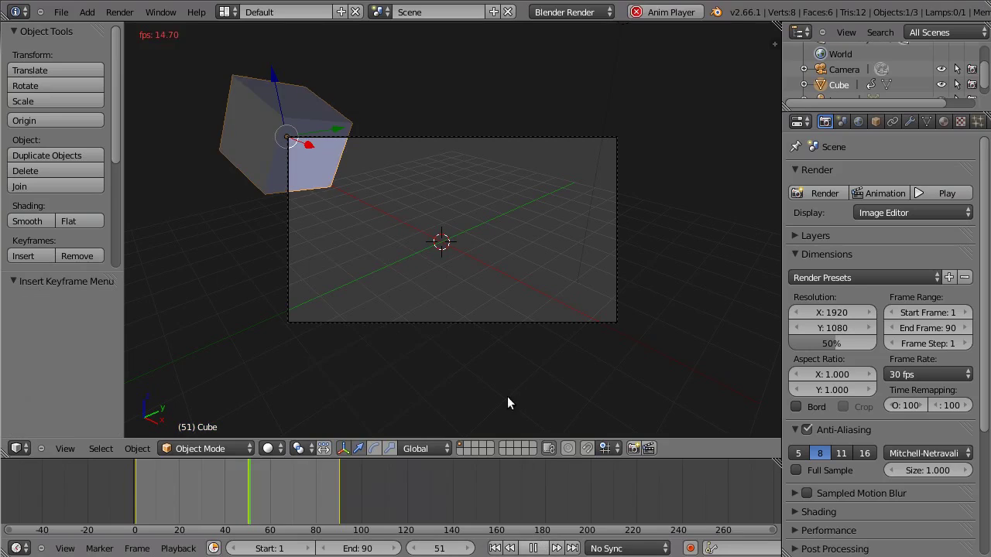